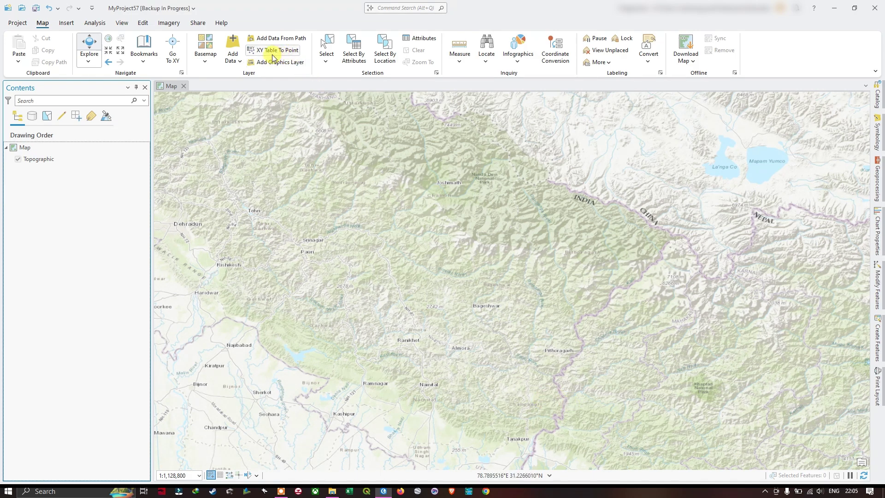
# Step: Add the four DEM tiles (N29/N30, E079/E080) from the Mosaic folder to the map
pyautogui.click(230, 54)
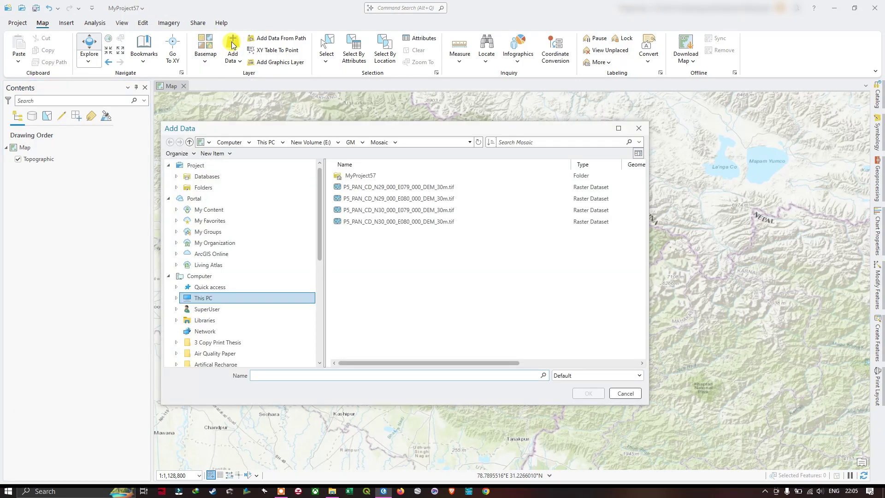
pyautogui.click(387, 189)
pyautogui.keyDown('ctrl'); pyautogui.click(388, 199); pyautogui.keyUp('ctrl')
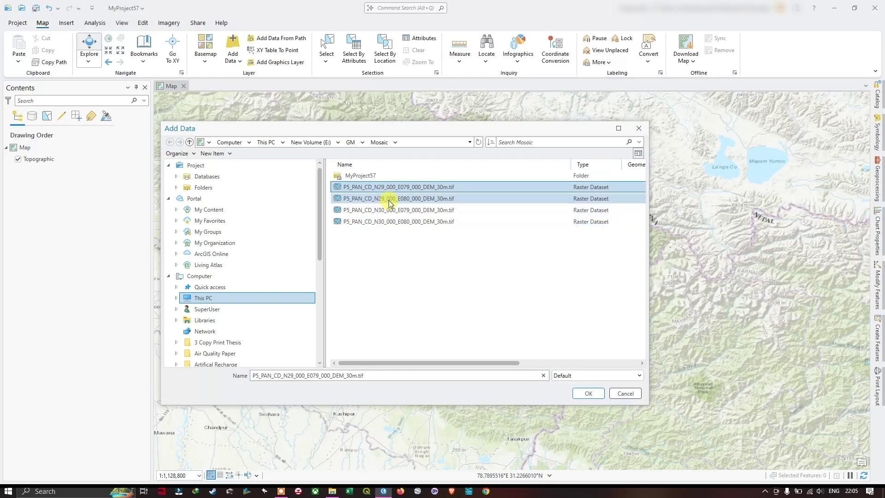
pyautogui.keyDown('ctrl'); pyautogui.click(388, 210); pyautogui.keyUp('ctrl')
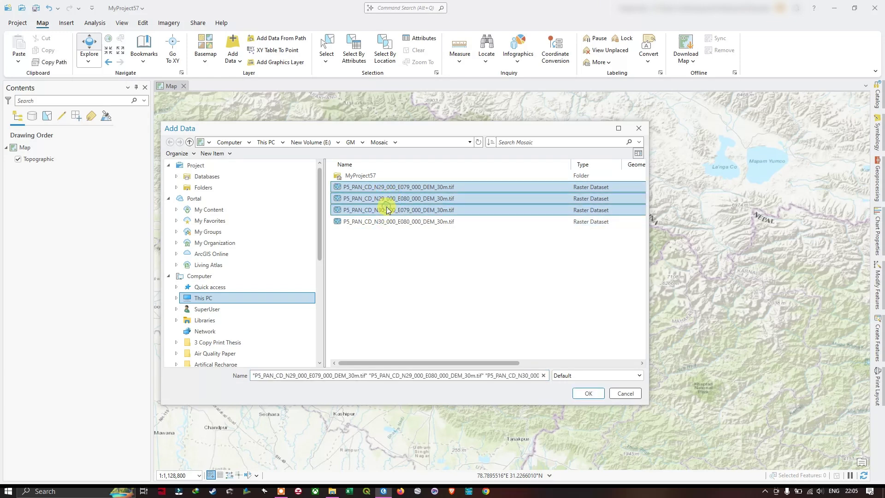
pyautogui.keyDown('ctrl'); pyautogui.click(388, 222); pyautogui.keyUp('ctrl')
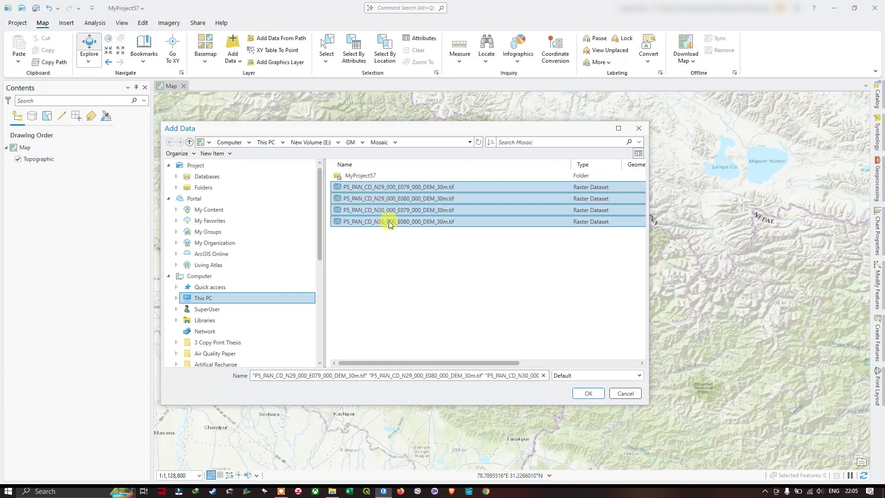
pyautogui.click(588, 394)
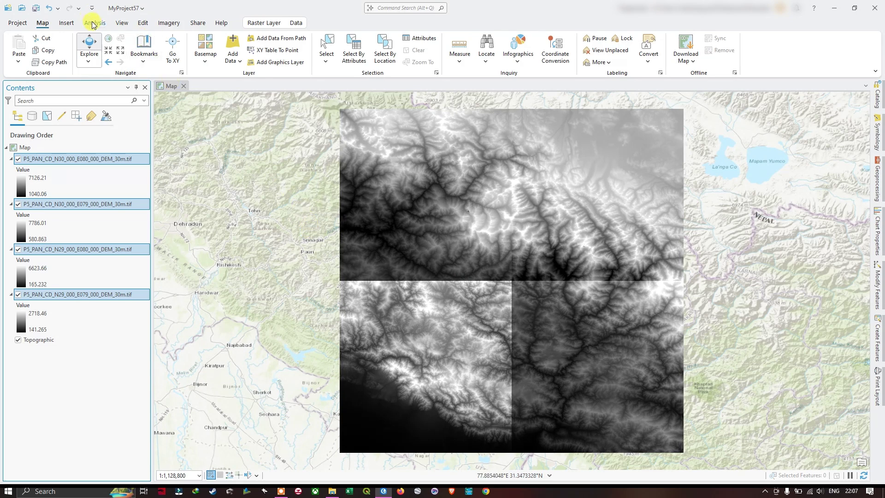
# Step: Search the Geoprocessing tools for 'mosaic to' and open Mosaic To New Raster
pyautogui.click(94, 24)
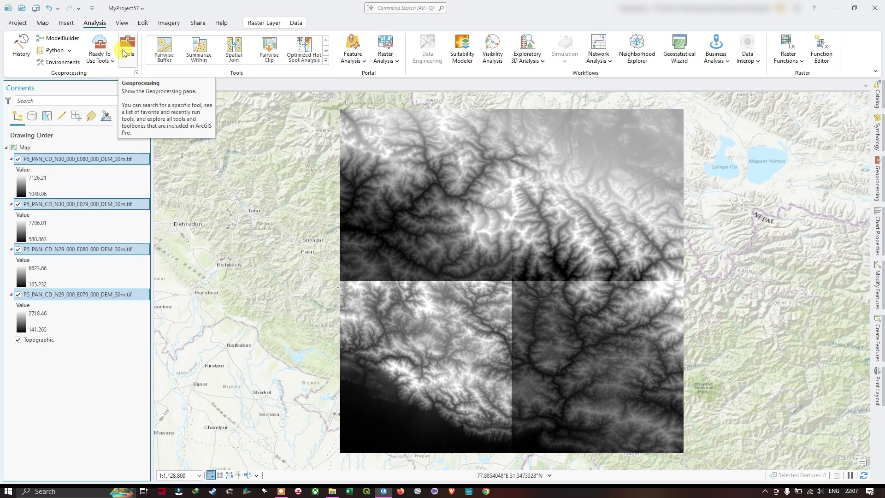
pyautogui.click(126, 49)
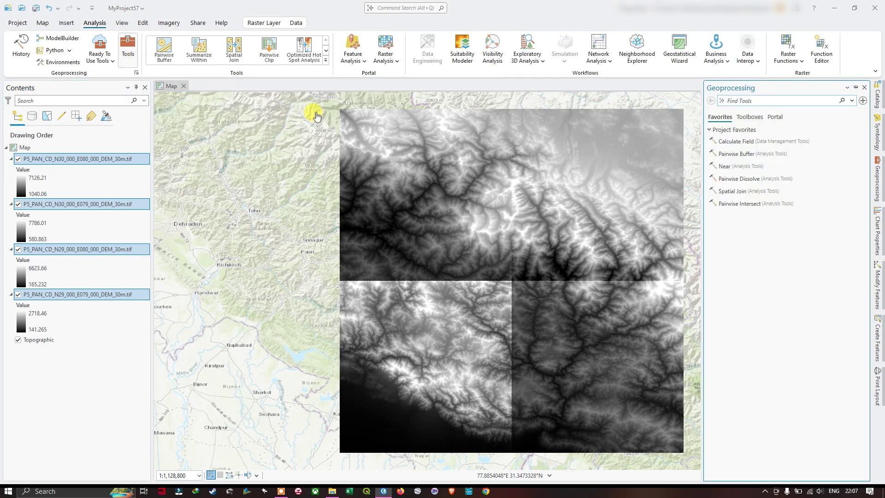
pyautogui.click(751, 117)
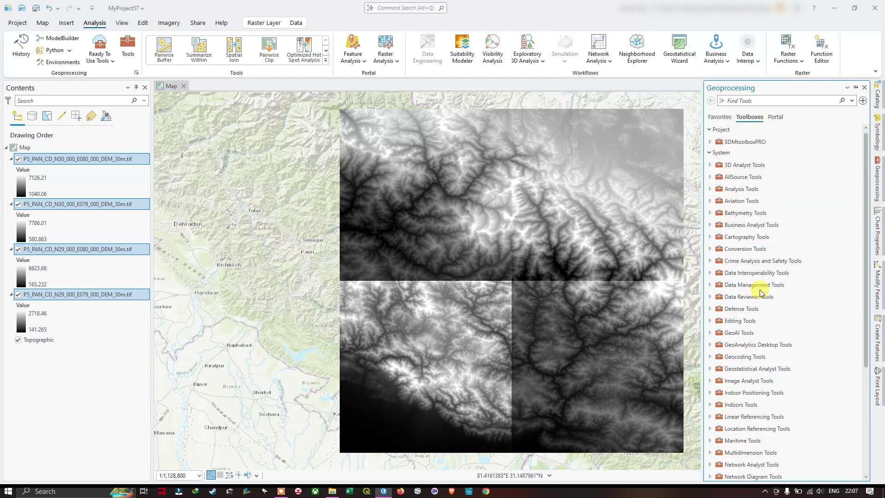
pyautogui.click(737, 102)
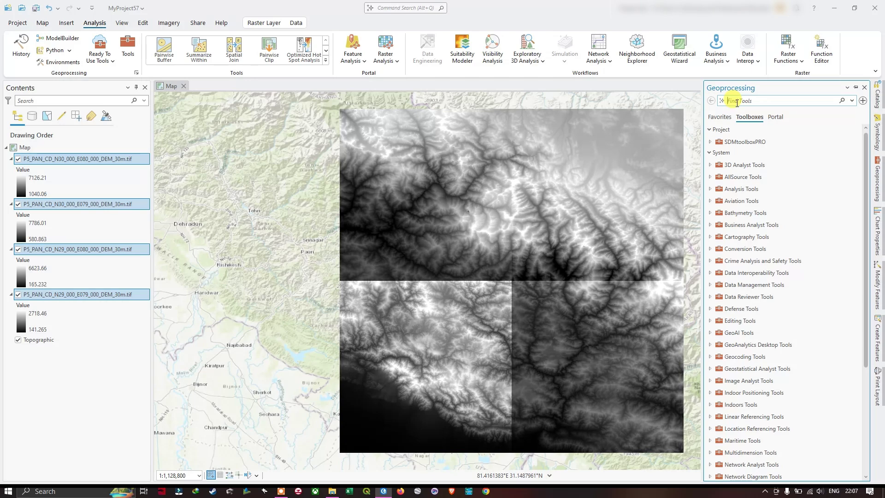
pyautogui.write('mosaic to')
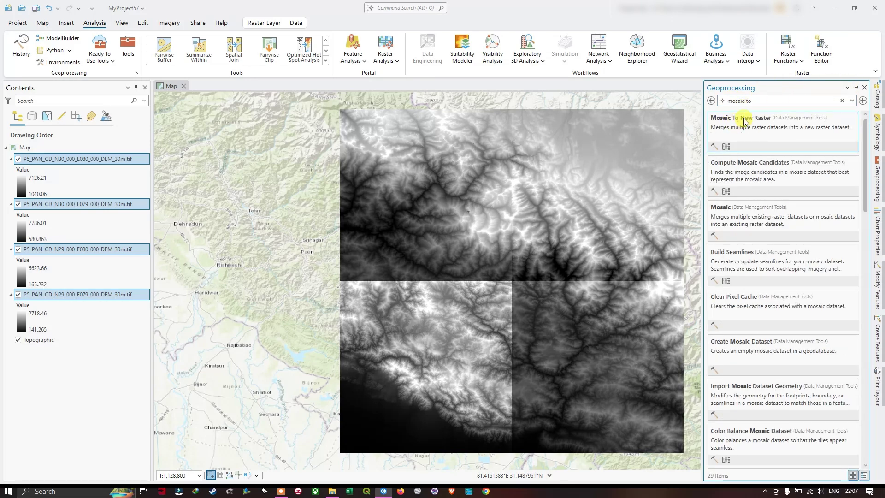
pyautogui.click(735, 119)
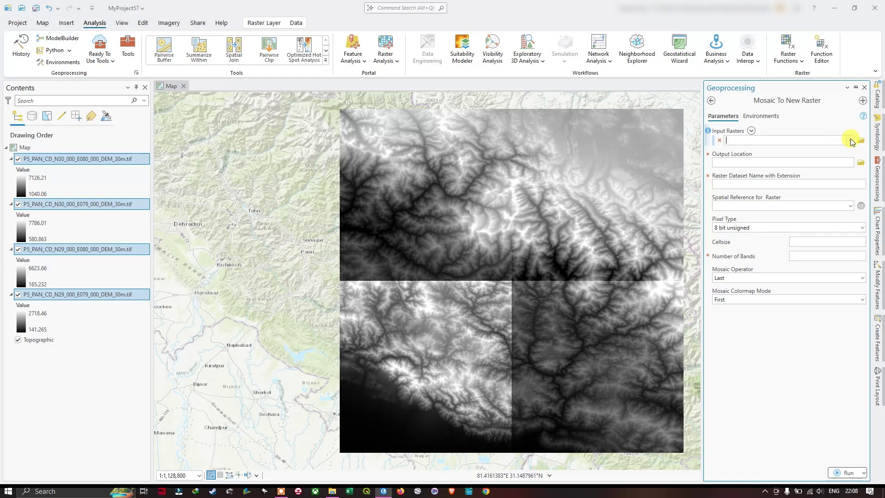
# Step: Add N30_000_E080, N30_000_E079, N29_000_E080 and N29_000_E079 as the input rasters
pyautogui.click(852, 142)
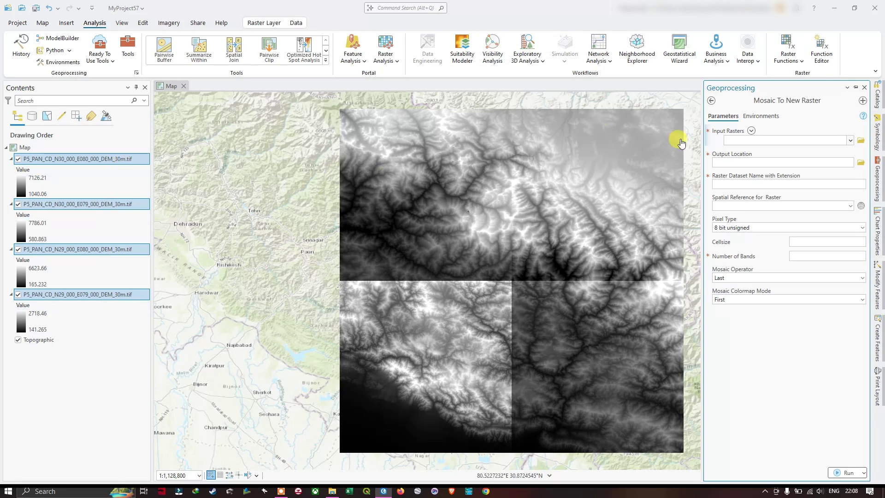
pyautogui.click(850, 143)
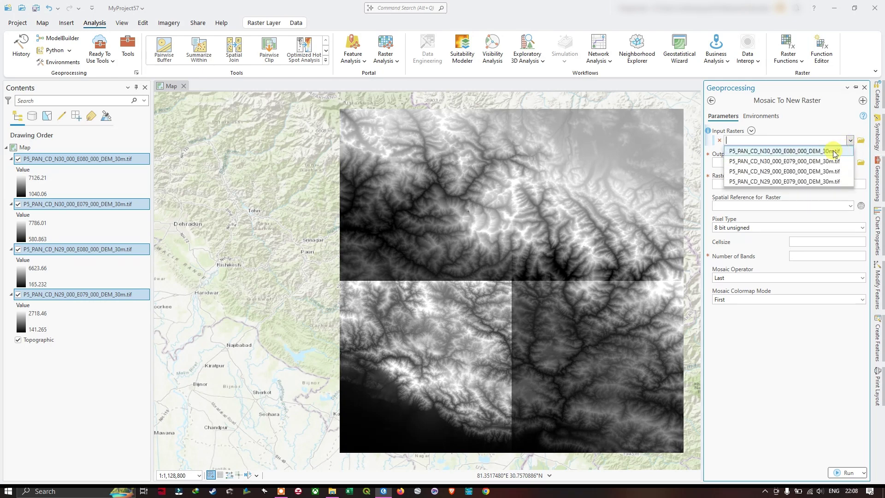
pyautogui.click(833, 150)
pyautogui.click(849, 152)
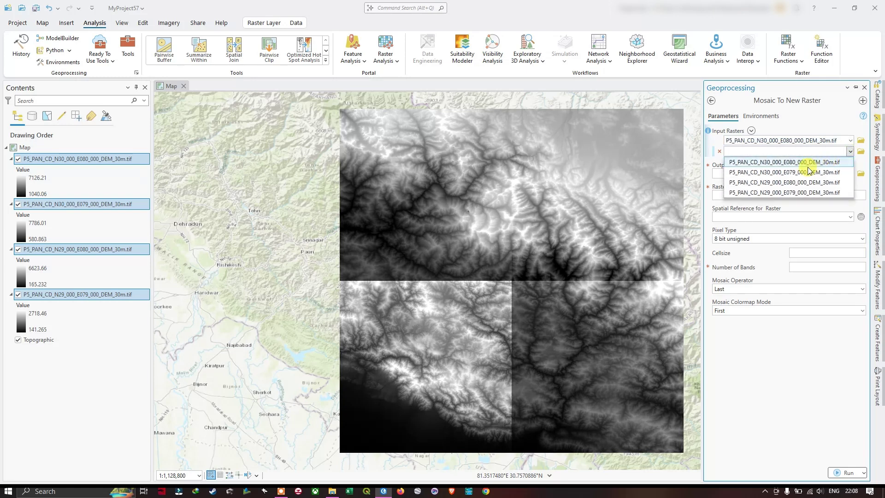
pyautogui.click(830, 172)
pyautogui.click(850, 162)
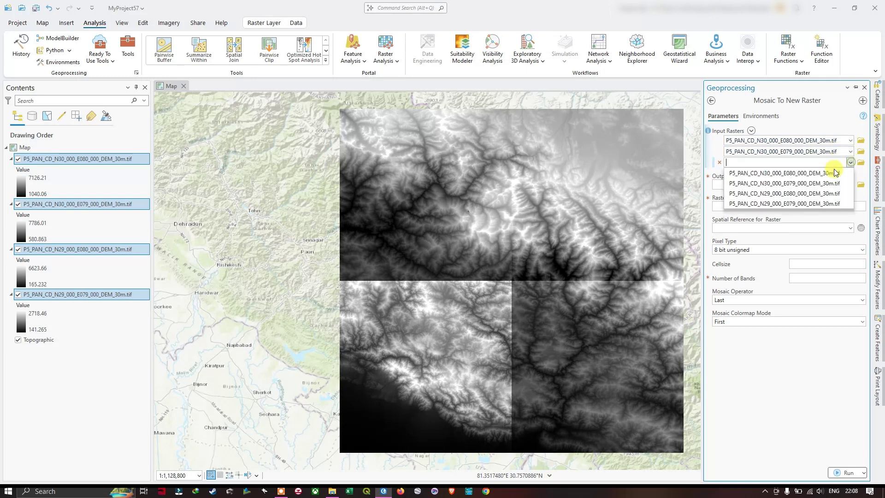
pyautogui.click(816, 193)
pyautogui.click(851, 173)
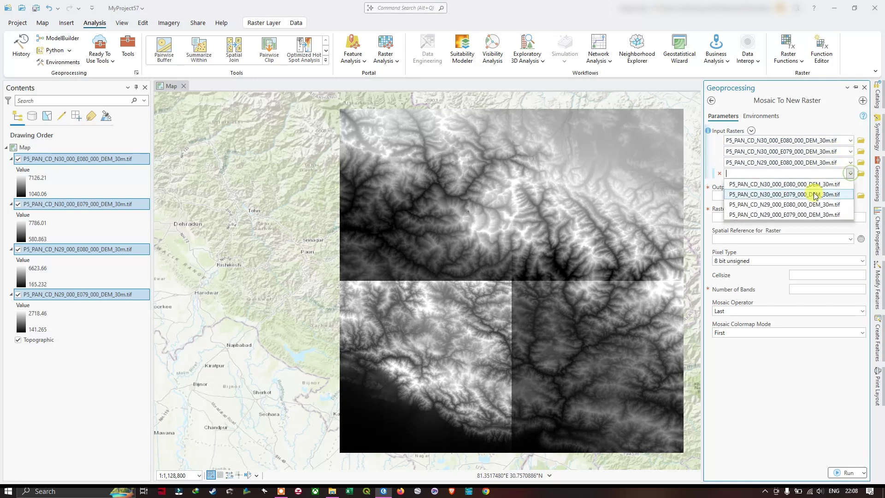
pyautogui.click(758, 201)
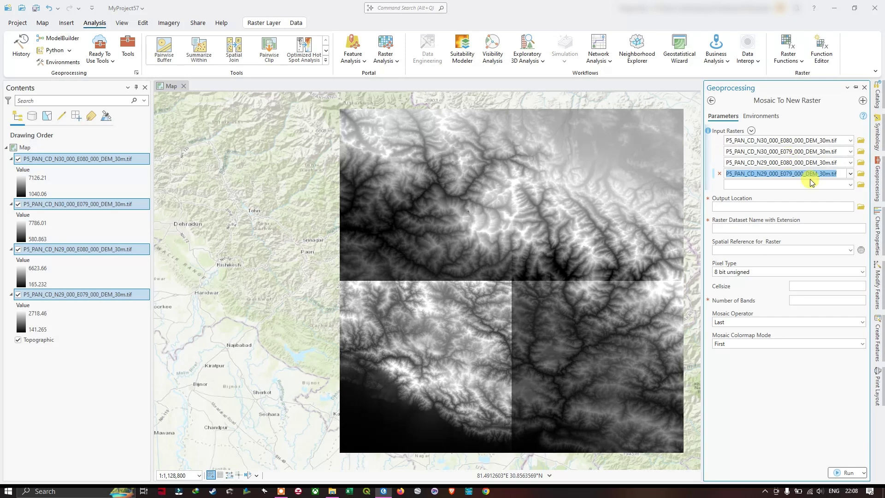
# Step: Set the output location to the Mosaic folder and name the output raster Mosaic.tif
pyautogui.click(861, 207)
pyautogui.click(364, 246)
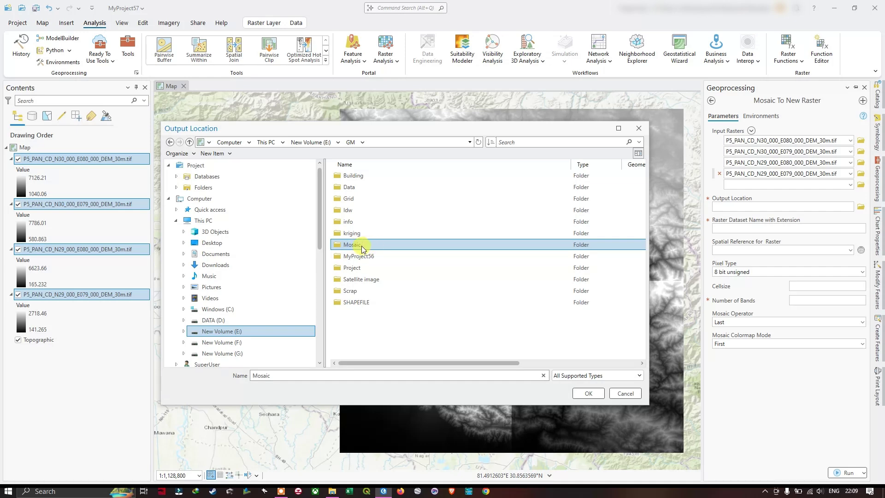
pyautogui.click(577, 397)
pyautogui.click(726, 229)
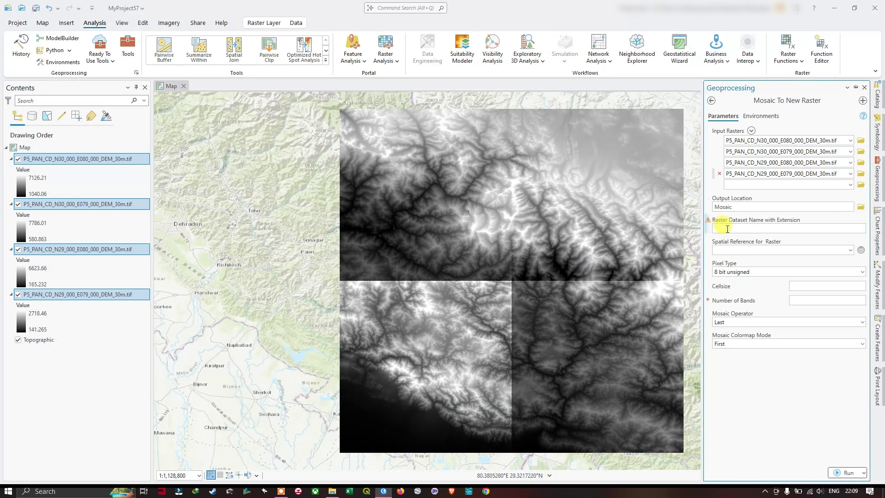
pyautogui.write('Mosaic.tif')
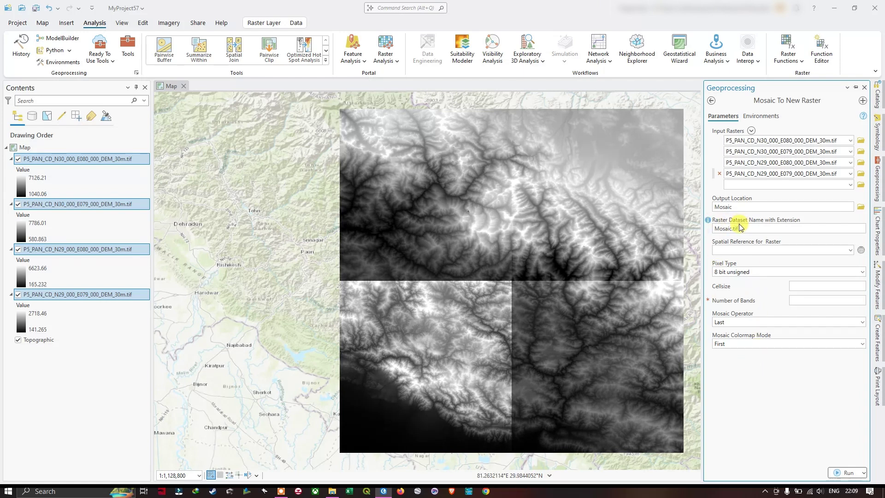
# Step: Use the first DEM tile's GCS_WGS_1984 spatial reference, then hide the tool pane
pyautogui.click(850, 251)
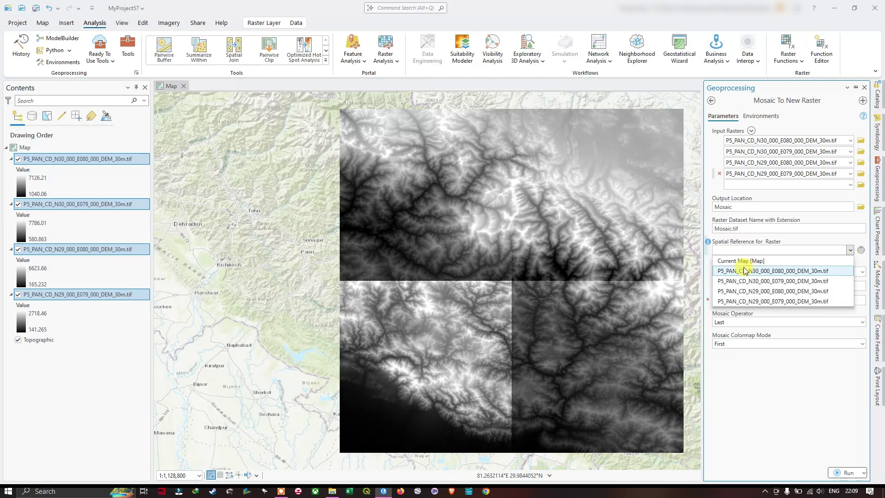
pyautogui.click(773, 271)
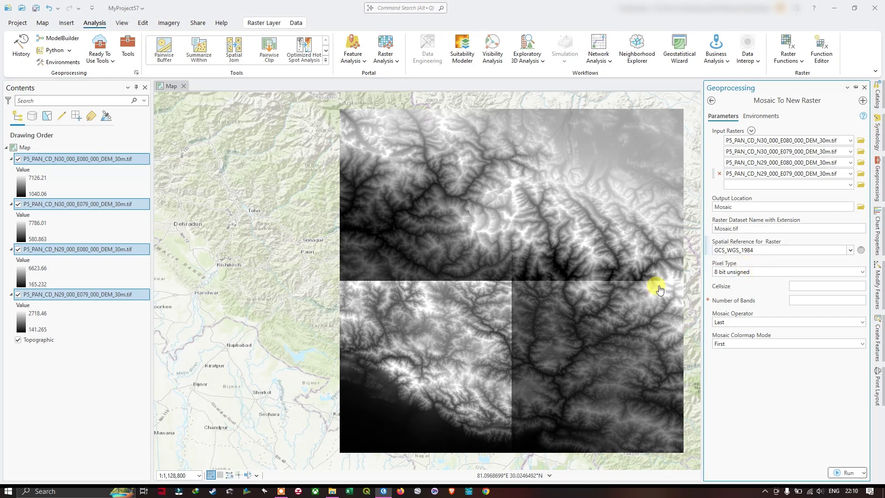
pyautogui.click(82, 354)
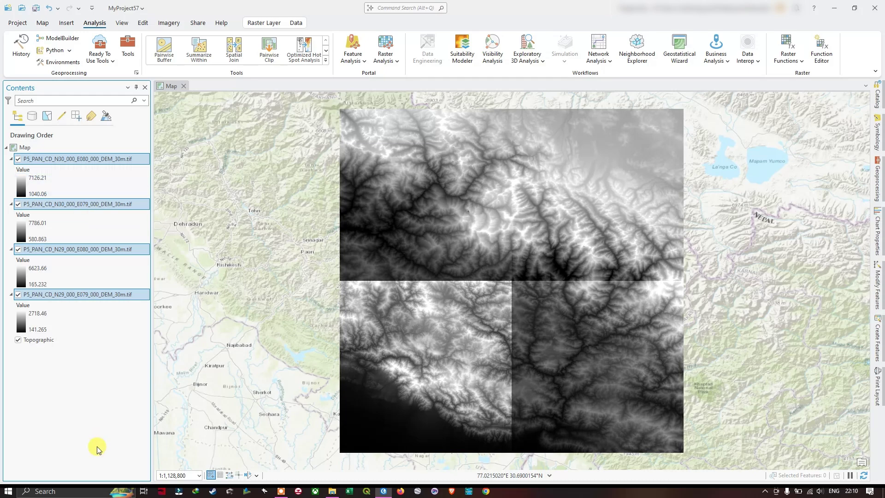
# Step: Open Layer Properties for the first DEM tile, N30_000_E080
pyautogui.rightClick(109, 158)
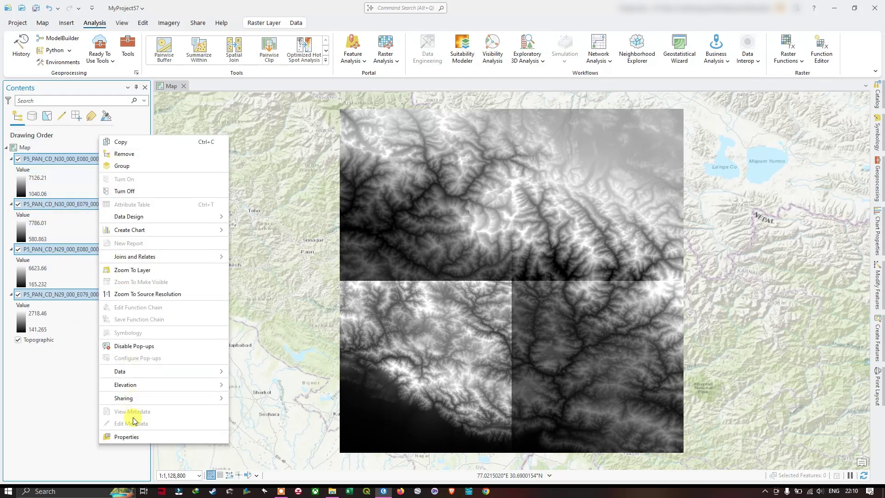
pyautogui.click(137, 440)
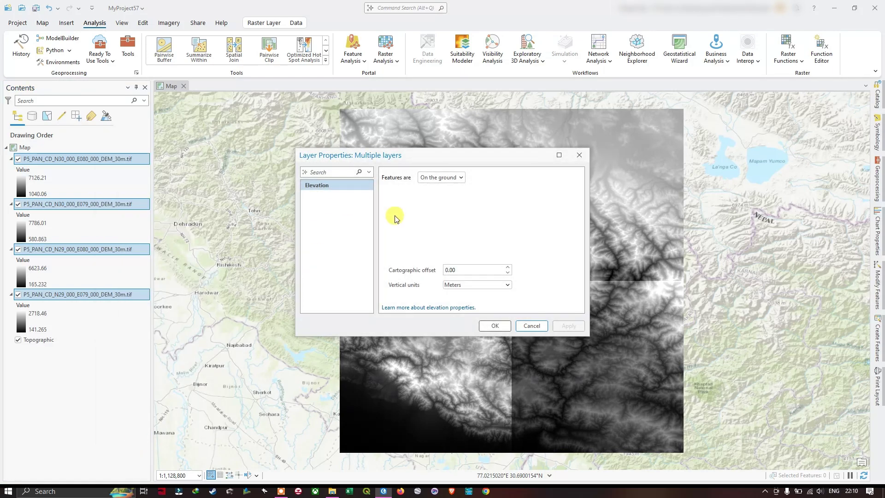
pyautogui.click(575, 155)
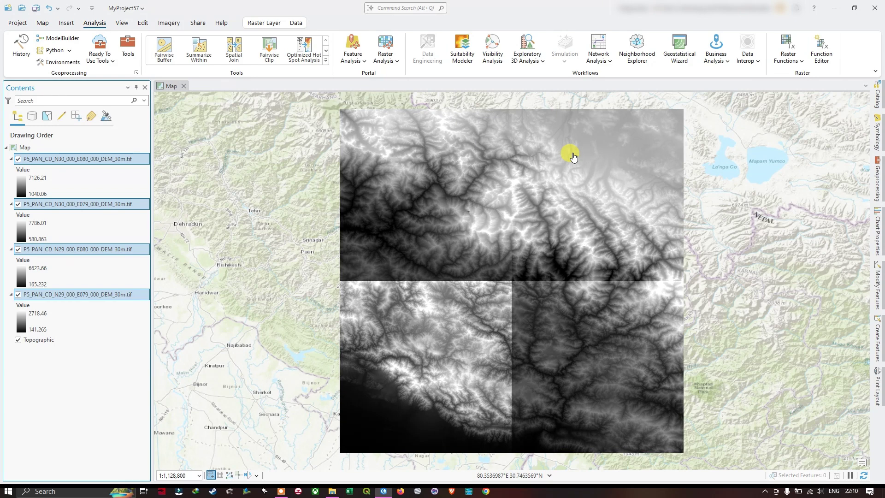
pyautogui.click(124, 159)
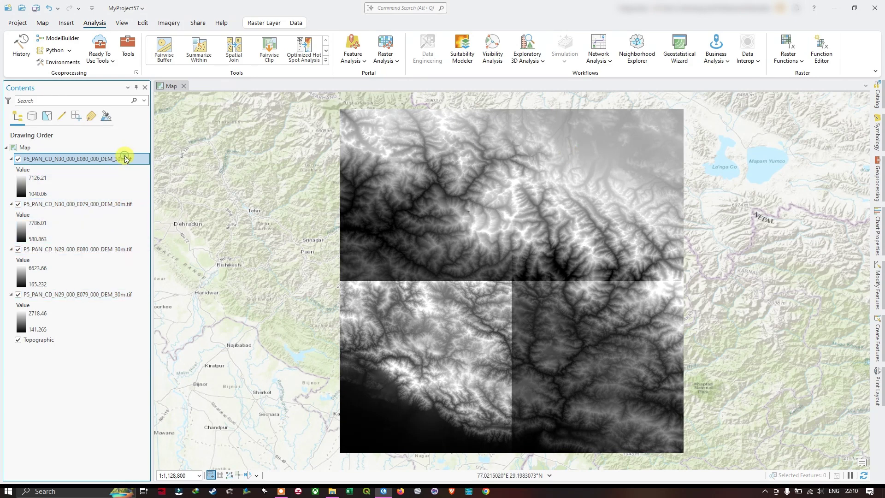
pyautogui.rightClick(124, 160)
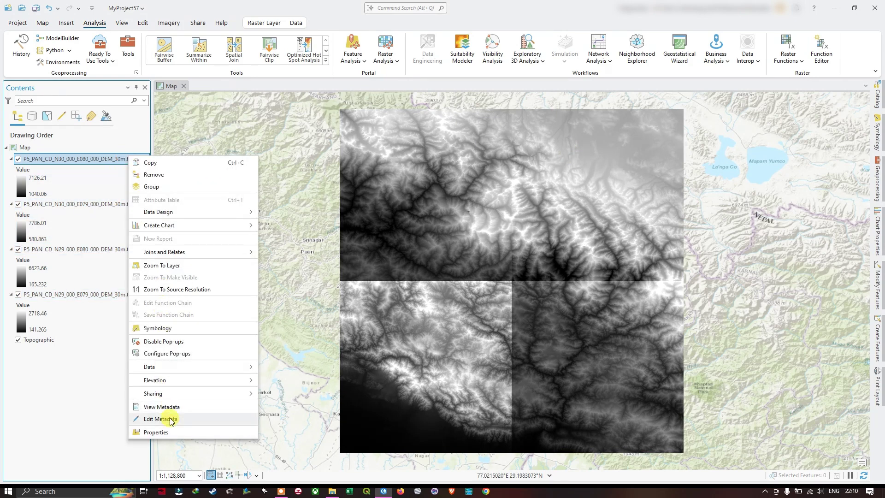
pyautogui.click(175, 431)
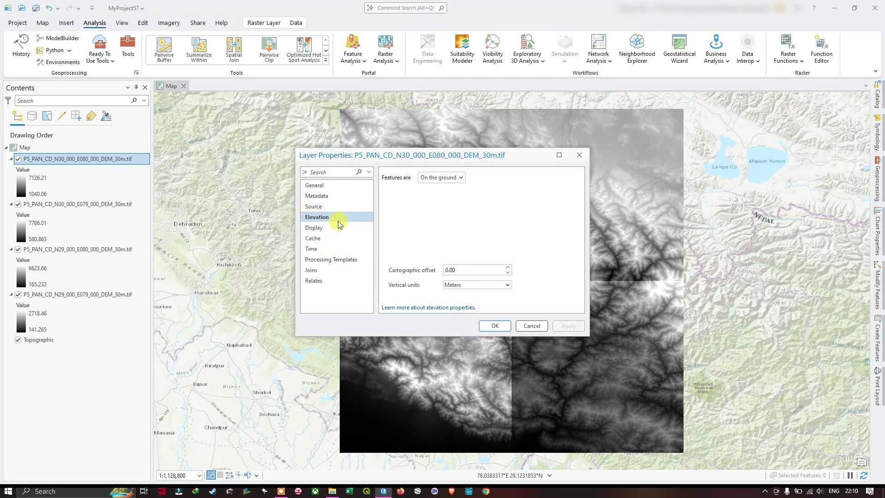
# Step: Copy the Cell Size X value from Source > Raster Information and close the dialog
pyautogui.click(325, 207)
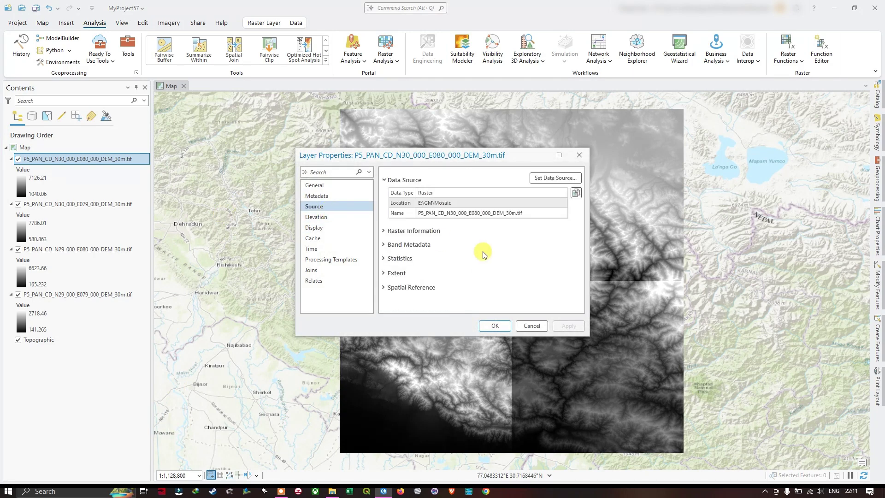
pyautogui.click(383, 231)
pyautogui.scroll(-3, 485, 256)
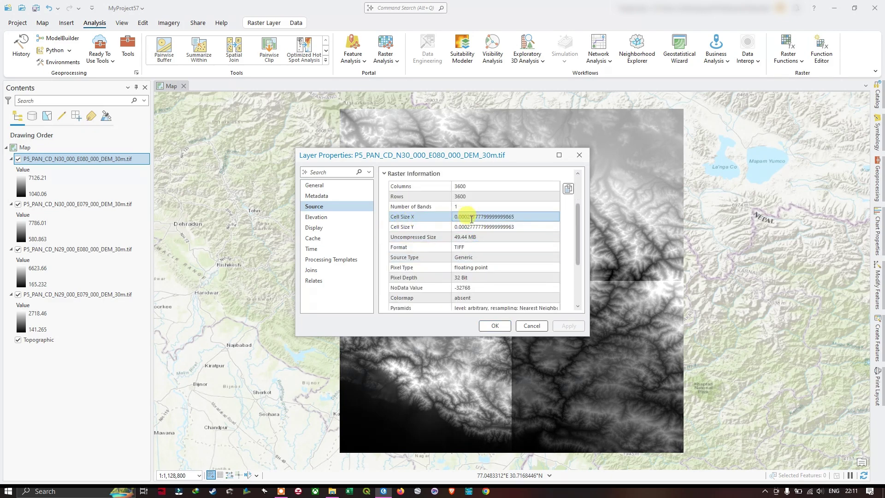
pyautogui.click(517, 216)
pyautogui.moveTo(517, 217); pyautogui.dragTo(487, 226)
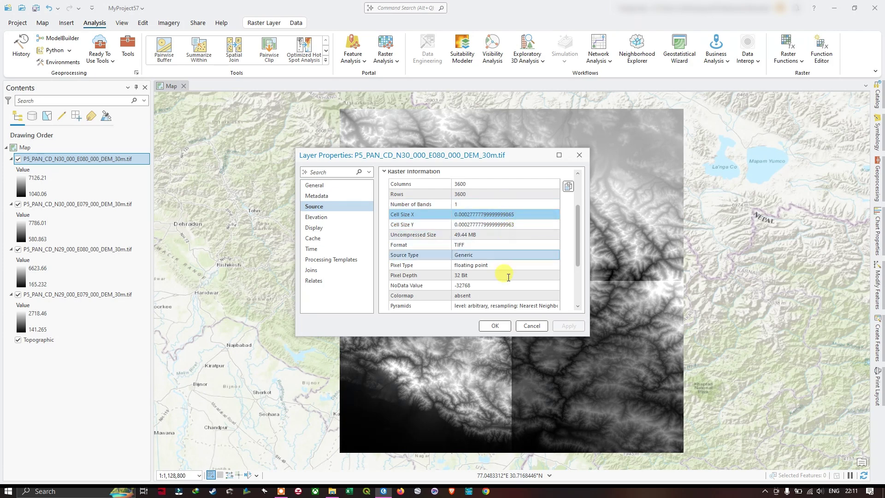
pyautogui.click(495, 327)
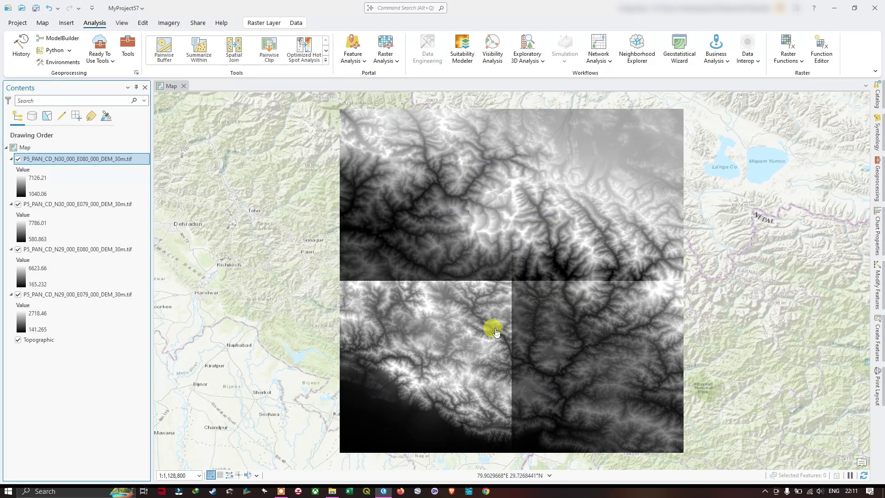
# Step: Set pixel type to 32 bit signed, cellsize 0.000277777799999999865, and 1 band
pyautogui.click(878, 175)
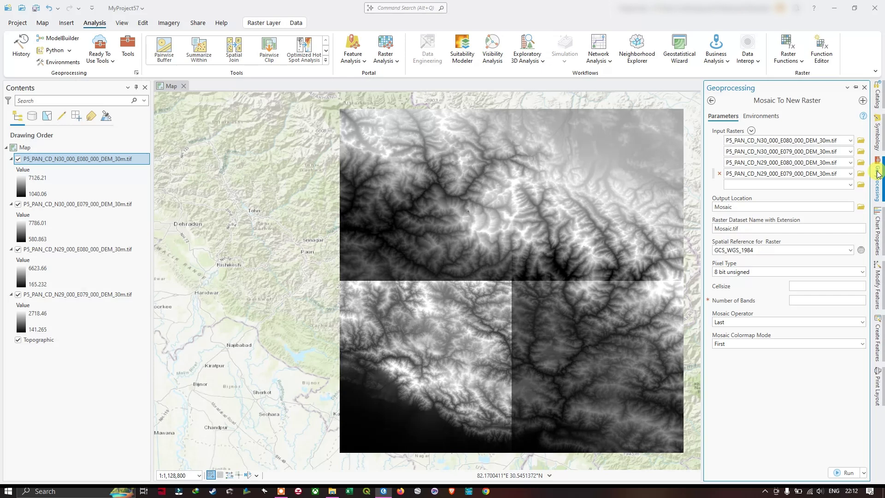
pyautogui.click(852, 272)
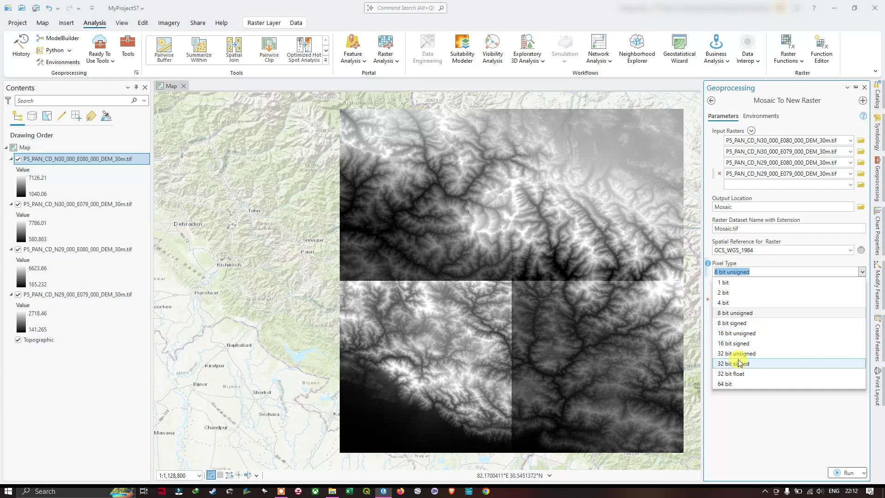
pyautogui.click(738, 364)
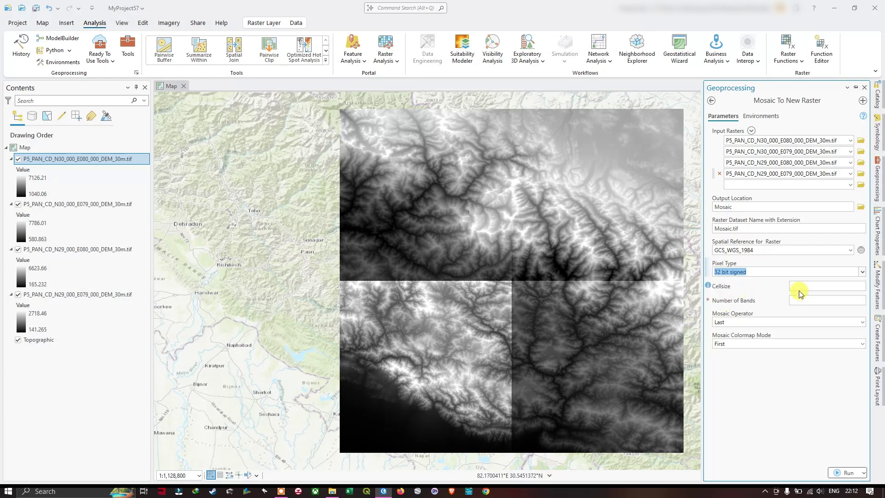
pyautogui.click(817, 285)
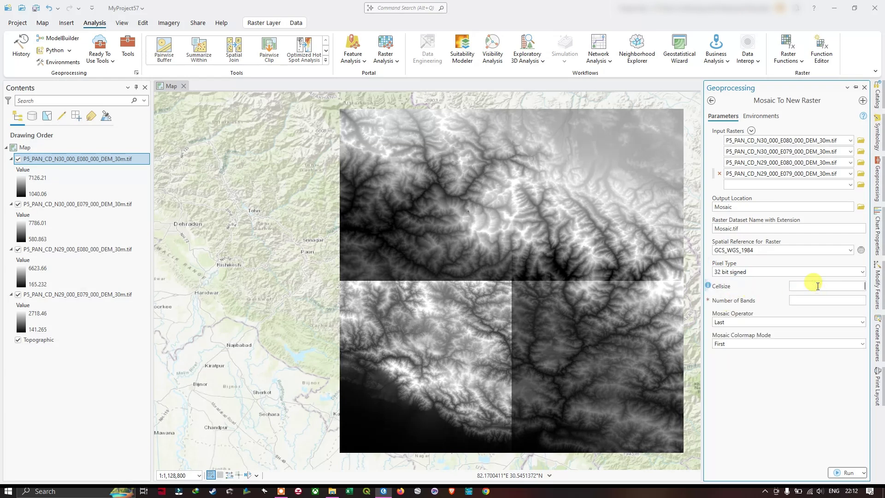
pyautogui.write('0.000277777999999999865')
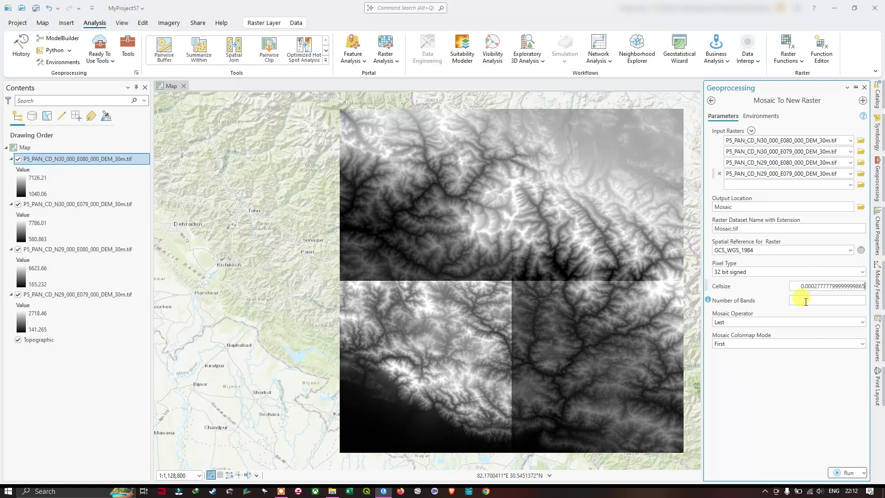
pyautogui.click(805, 301)
pyautogui.write('1')
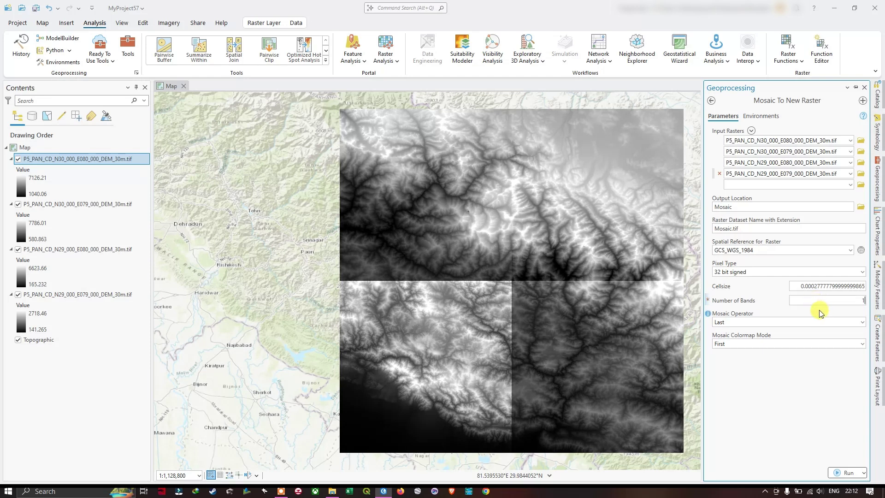
# Step: Run the tool to create Mosaic.tif and dismiss the completion details
pyautogui.click(850, 472)
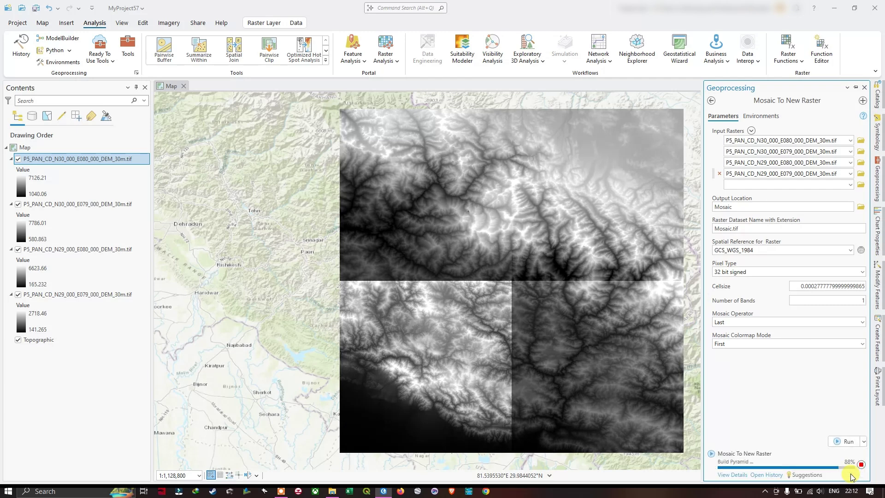
pyautogui.moveTo(851, 473)
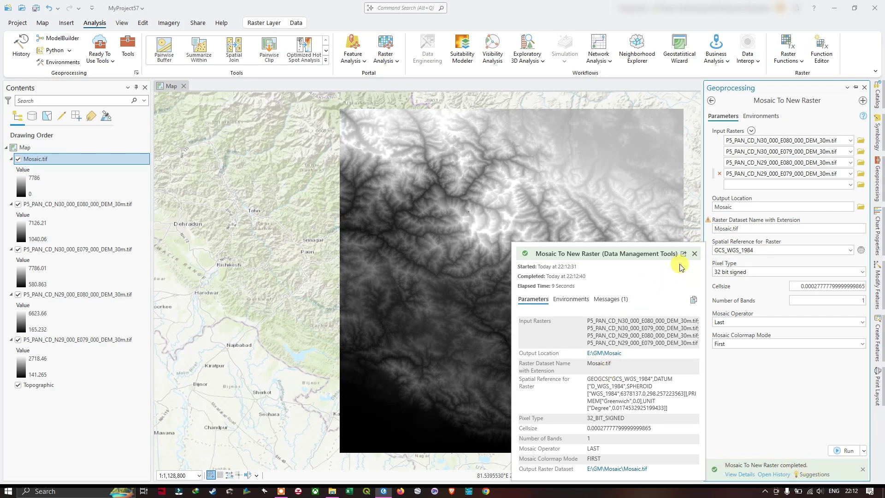
pyautogui.click(695, 254)
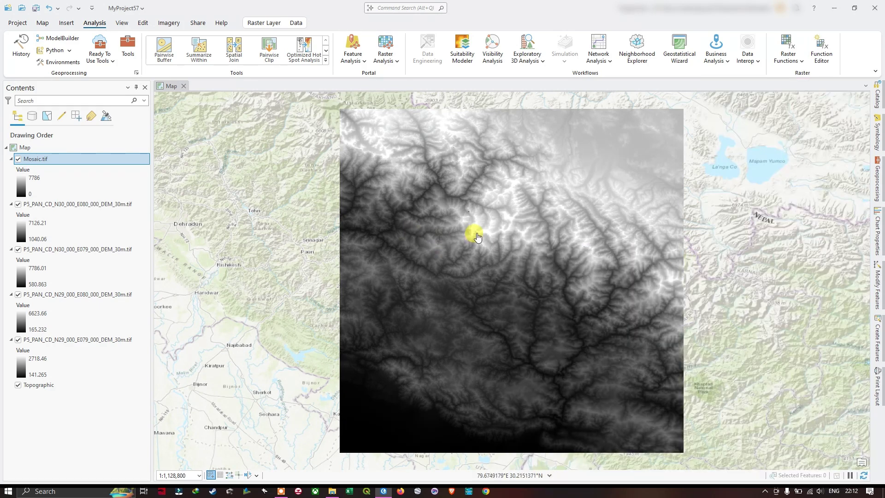
# Step: Hide three of the DEM tile layers and leave Mosaic.tif visible over the basemap
pyautogui.click(18, 159)
pyautogui.click(39, 203)
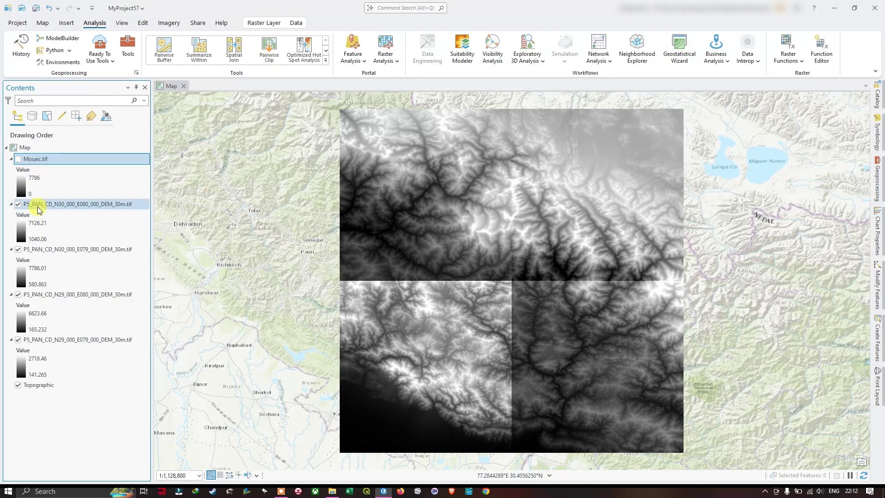
pyautogui.click(18, 204)
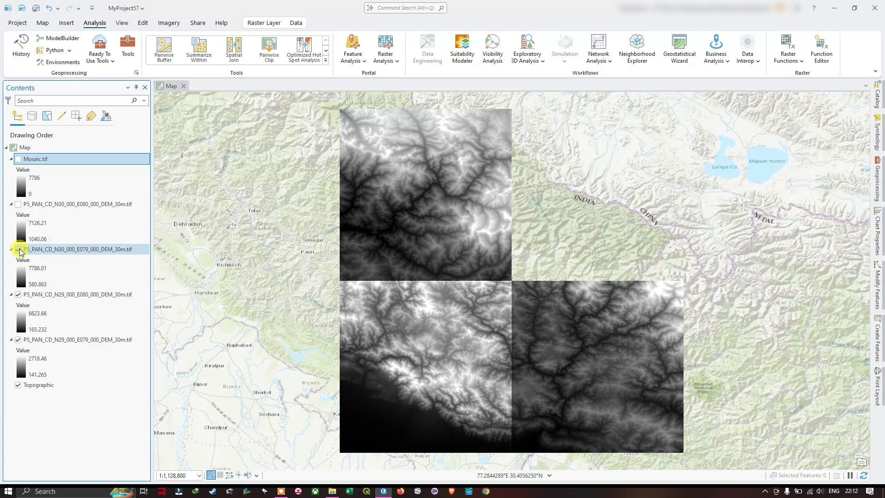
pyautogui.click(18, 249)
pyautogui.click(18, 294)
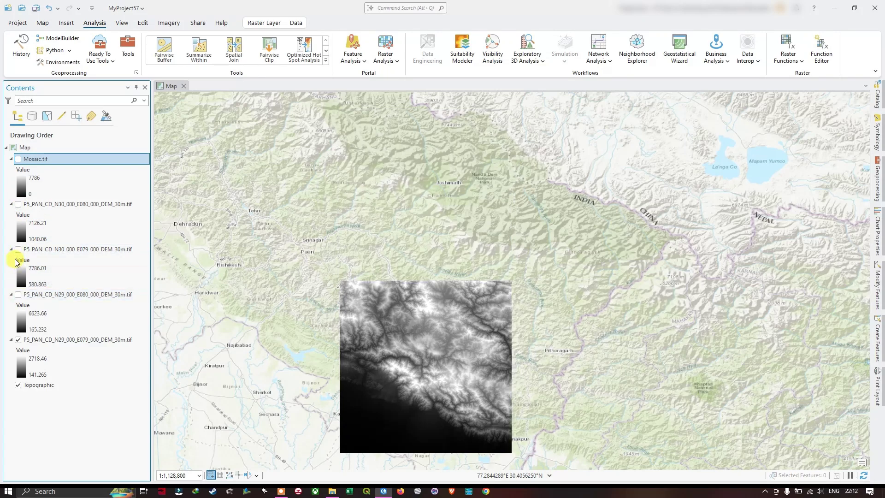
pyautogui.click(18, 159)
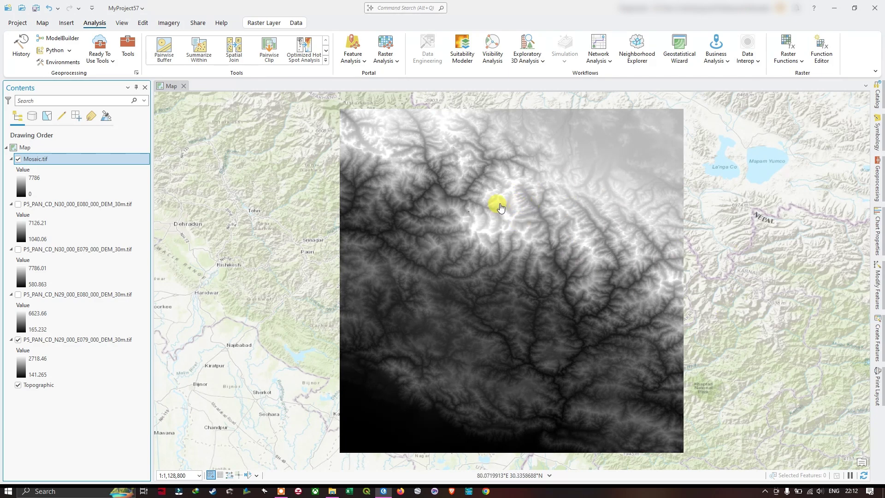
pyautogui.scroll(-3, 531, 228)
pyautogui.scroll(3, 531, 228)
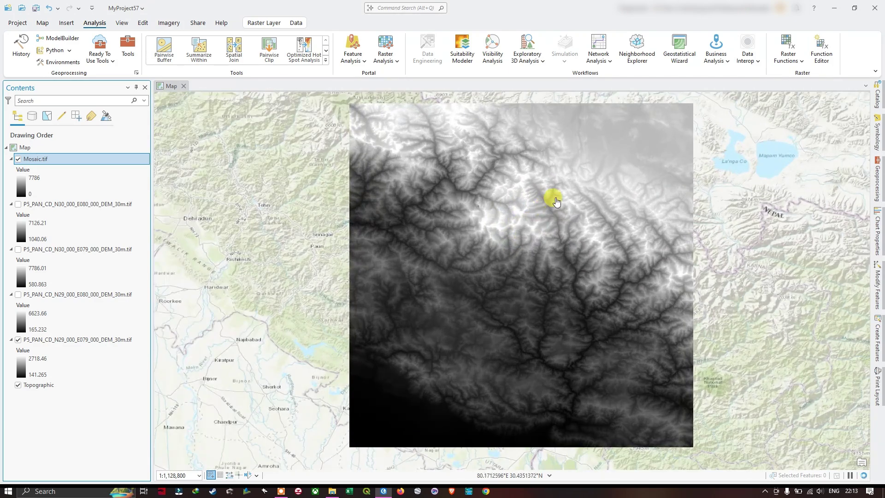